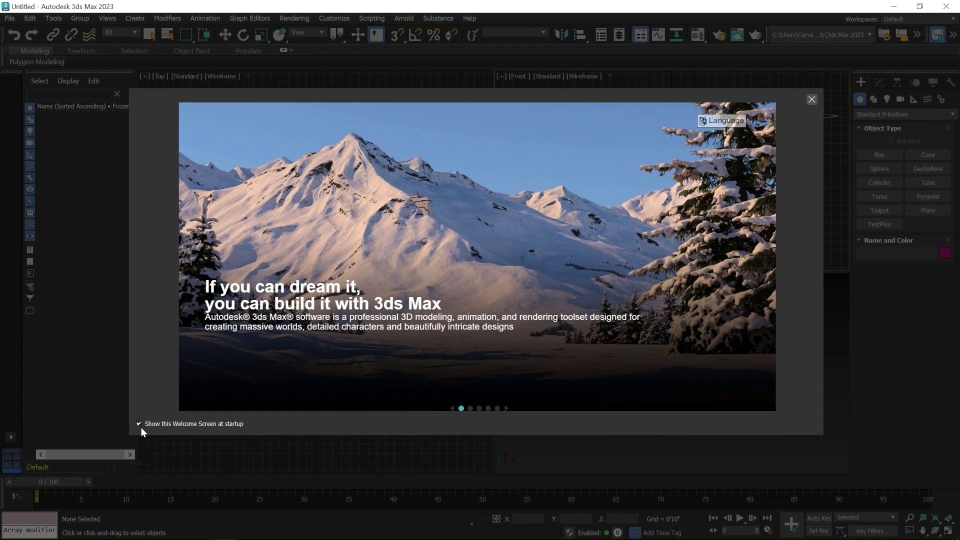
# Advance the welcome tour to the 'Welcome to 3ds Max' interface overview slide
pyautogui.click(471, 408)
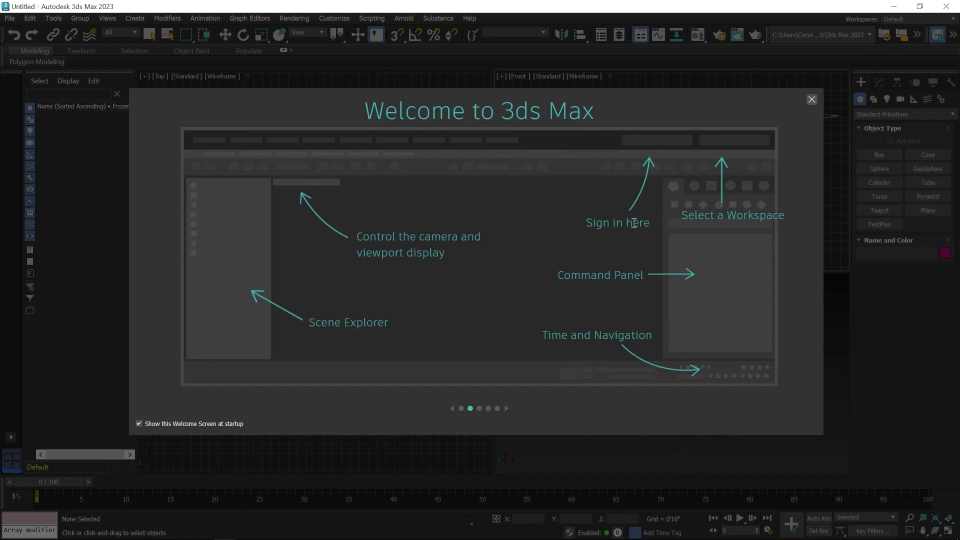
# Page through Navigating in the Viewport and Scene Safety Improvements to the Next Steps slide
pyautogui.click(479, 409)
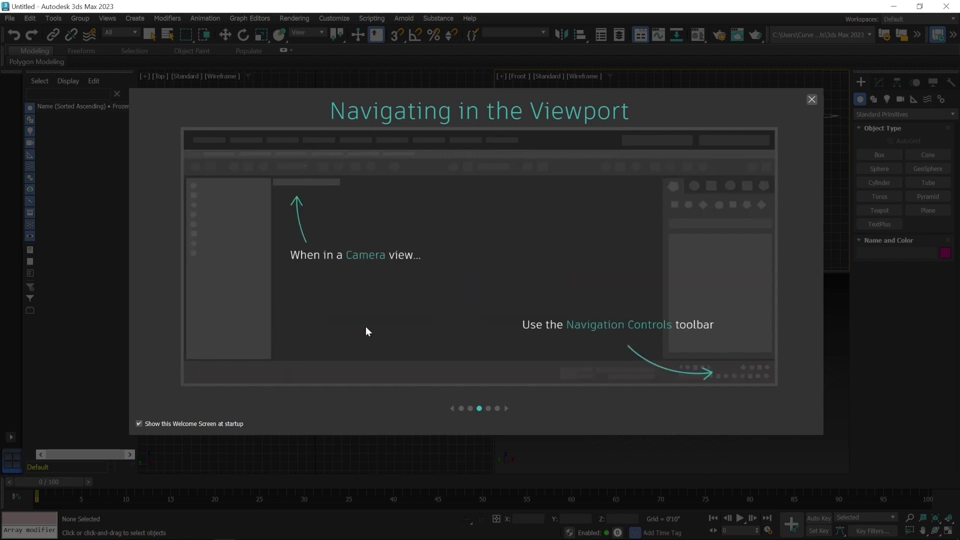
pyautogui.click(470, 409)
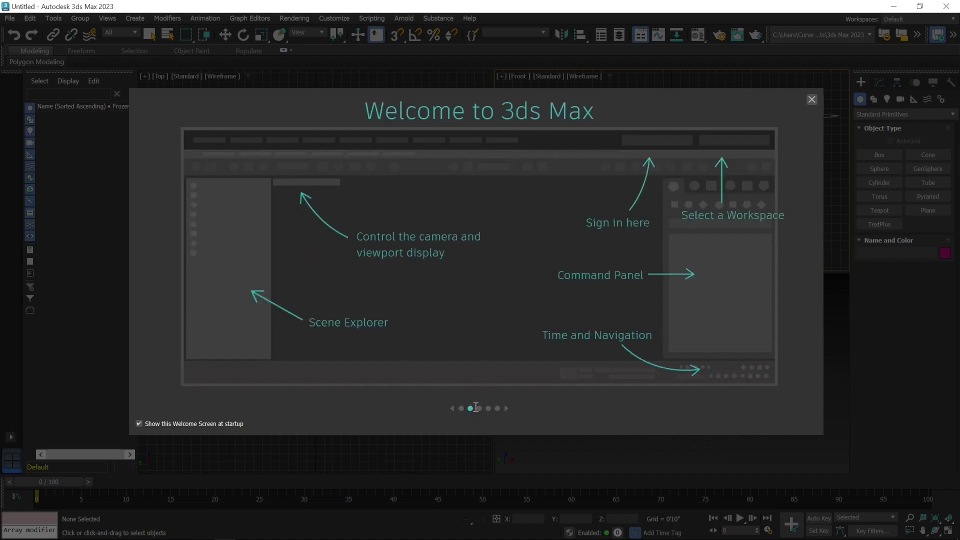
pyautogui.click(479, 408)
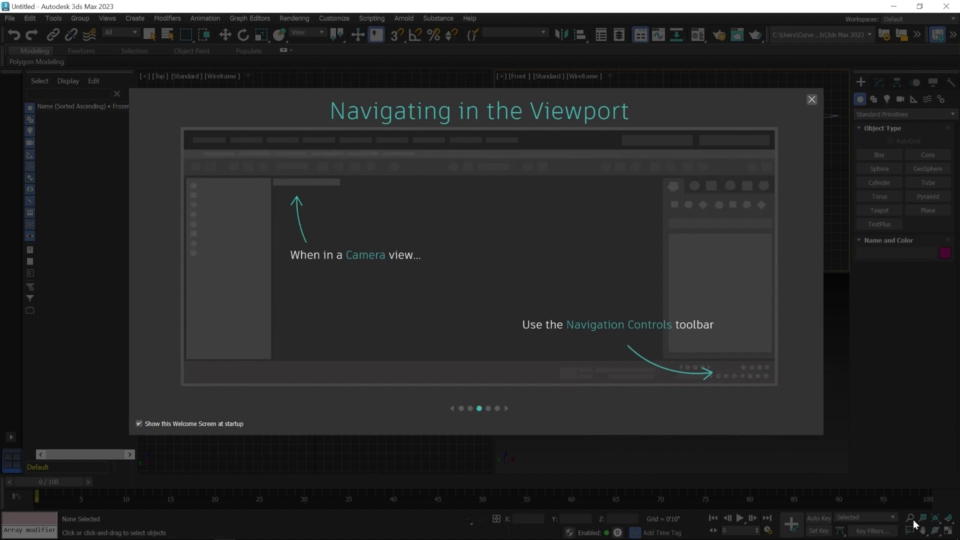
pyautogui.click(505, 408)
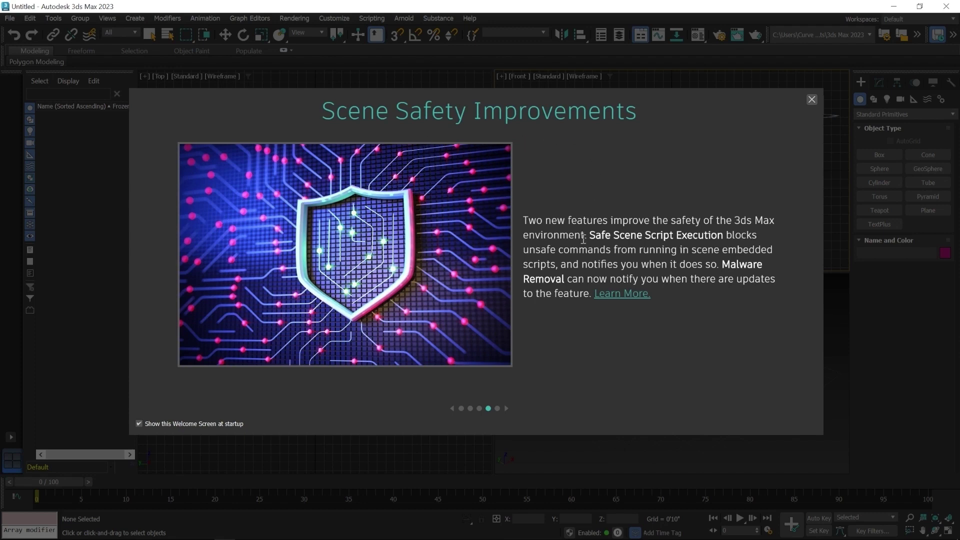
pyautogui.click(506, 410)
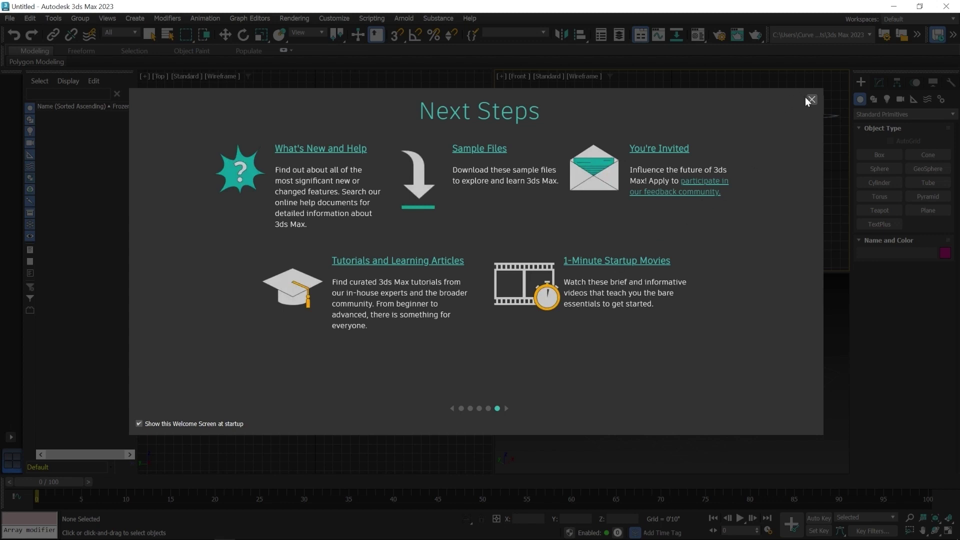
# Turn off the welcome screen at startup, close it, and show the viewport layout choices
pyautogui.click(137, 424)
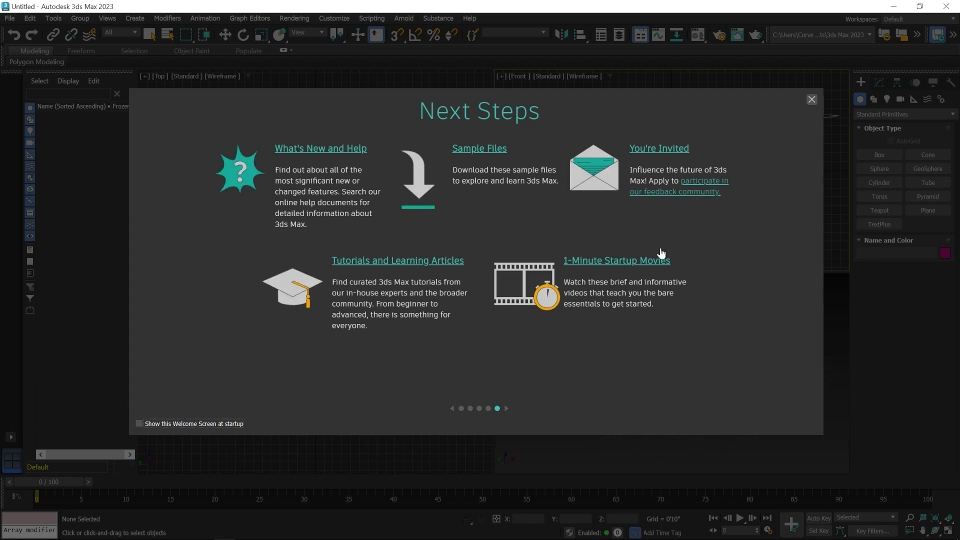
pyautogui.click(808, 104)
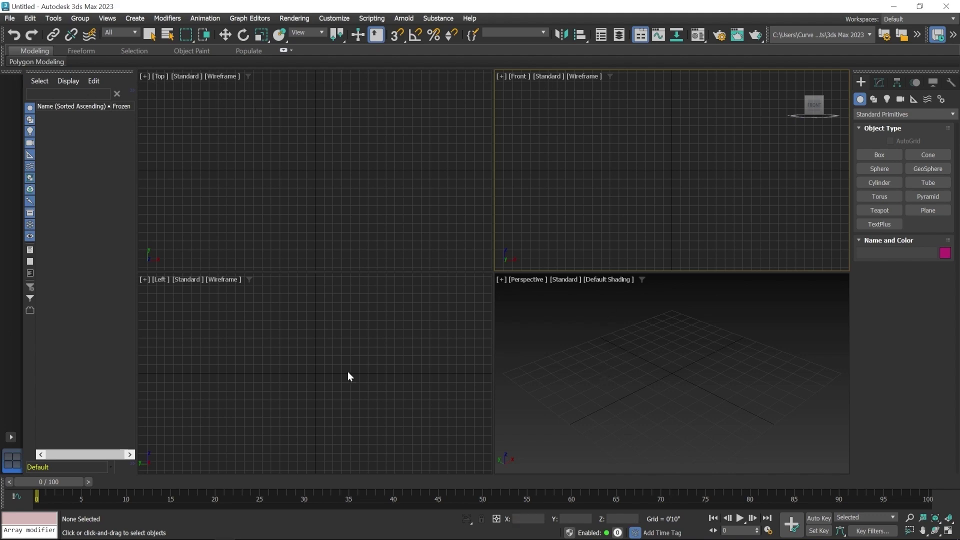
pyautogui.click(11, 437)
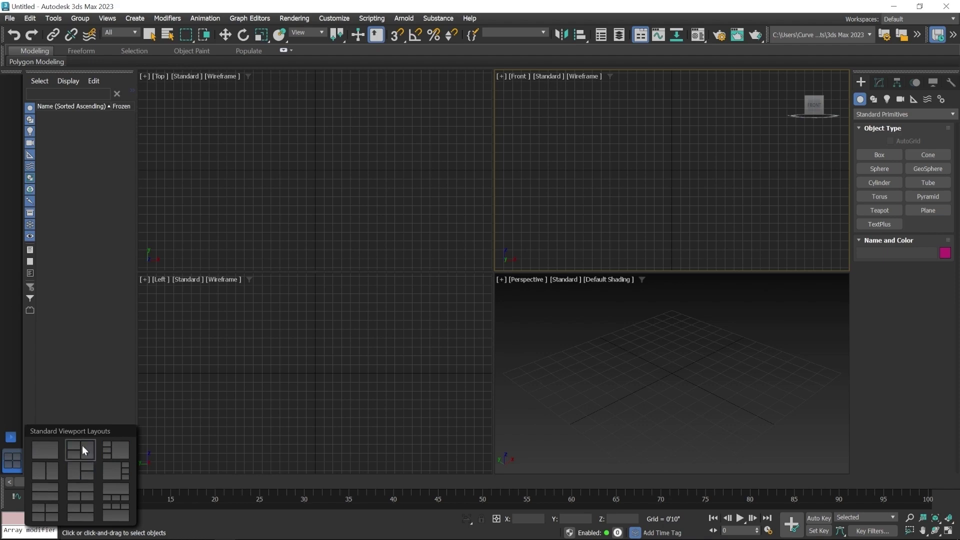
# Turn off Viewport Layout Tabs from the panel visibility context menu
pyautogui.rightClick(8, 73)
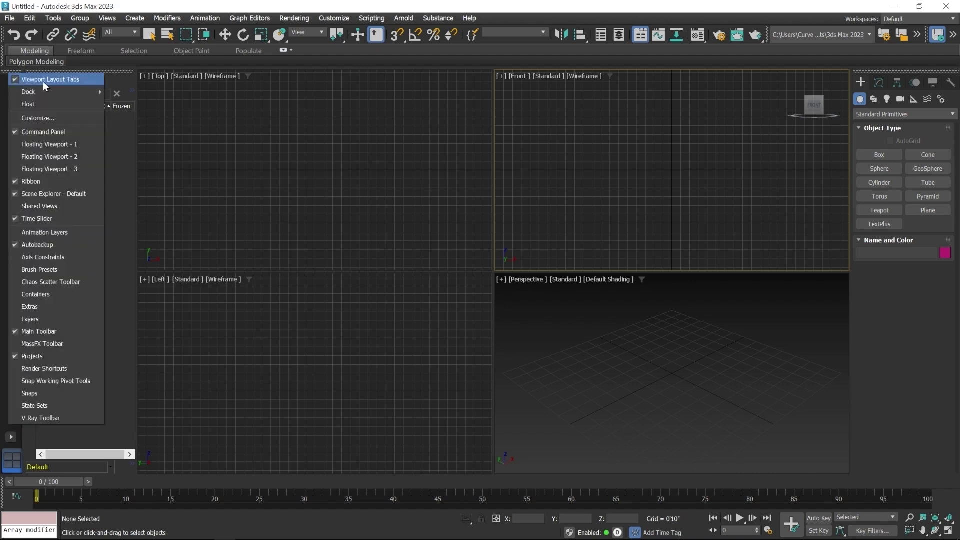
pyautogui.click(16, 79)
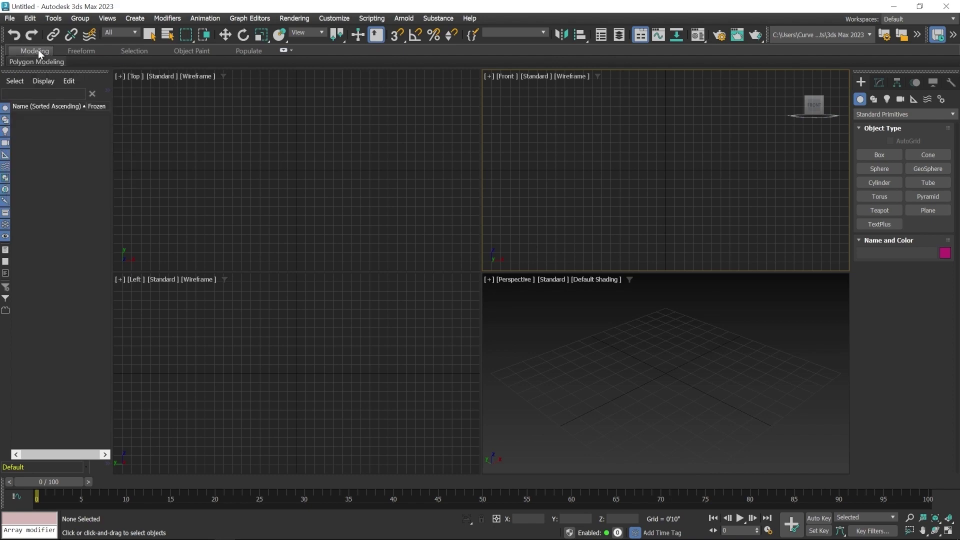
# Browse the ribbon's Freeform, Selection and Modeling tabs, then turn the Ribbon off
pyautogui.click(284, 51)
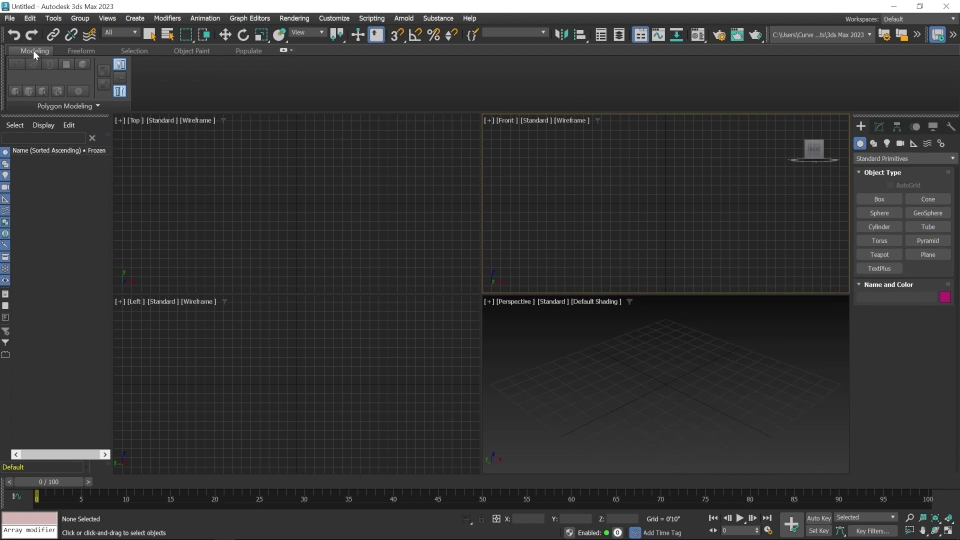
pyautogui.click(73, 52)
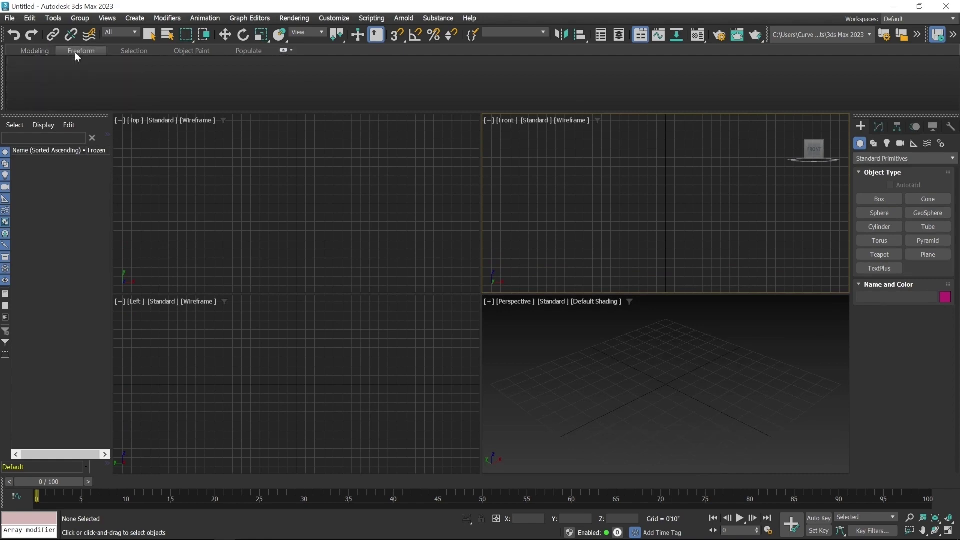
pyautogui.click(123, 50)
pyautogui.click(34, 51)
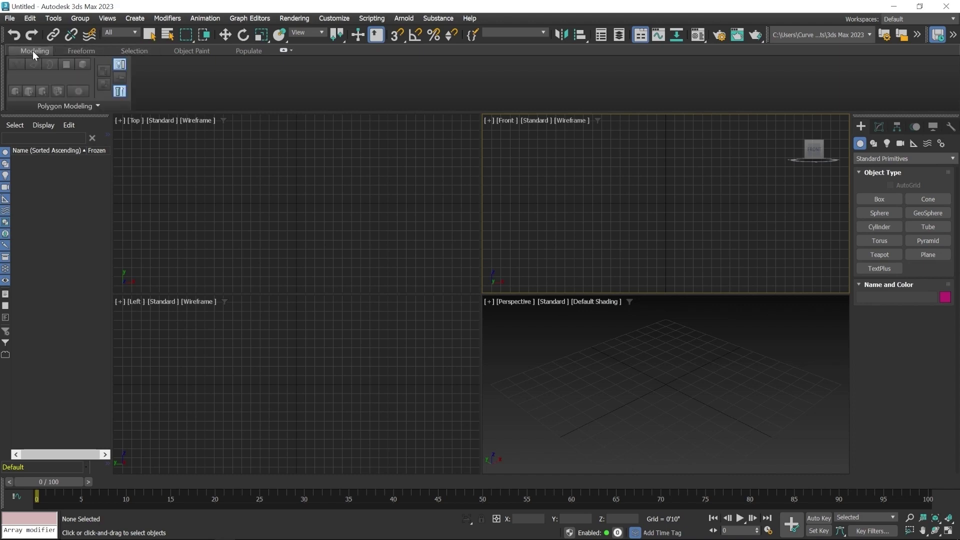
pyautogui.click(283, 51)
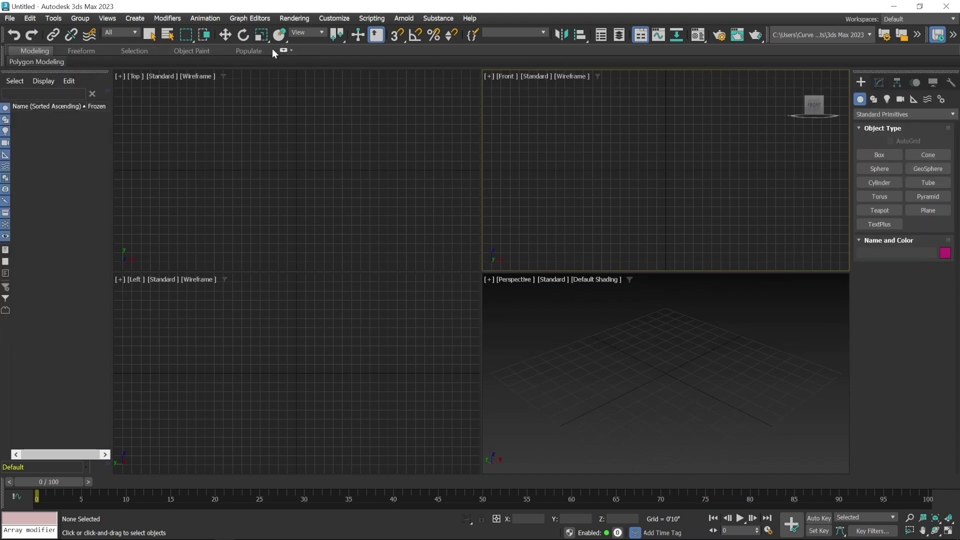
pyautogui.rightClick(3, 57)
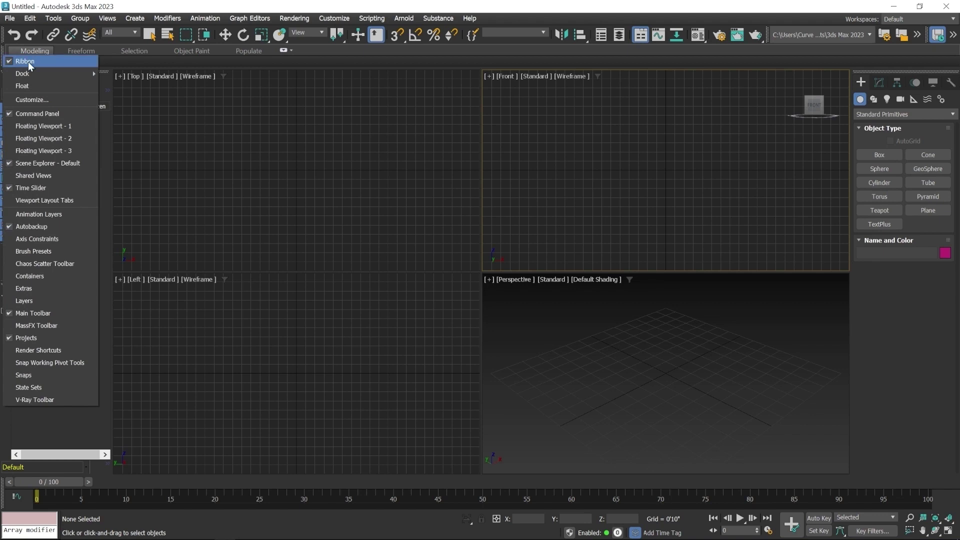
pyautogui.click(28, 61)
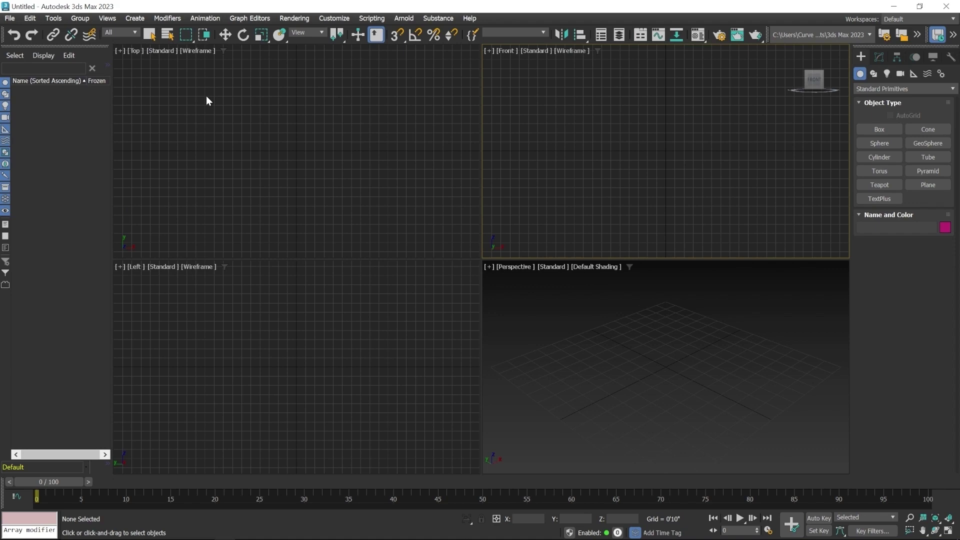
# Open the File menu and view its New, Import and Export submenus
pyautogui.click(9, 21)
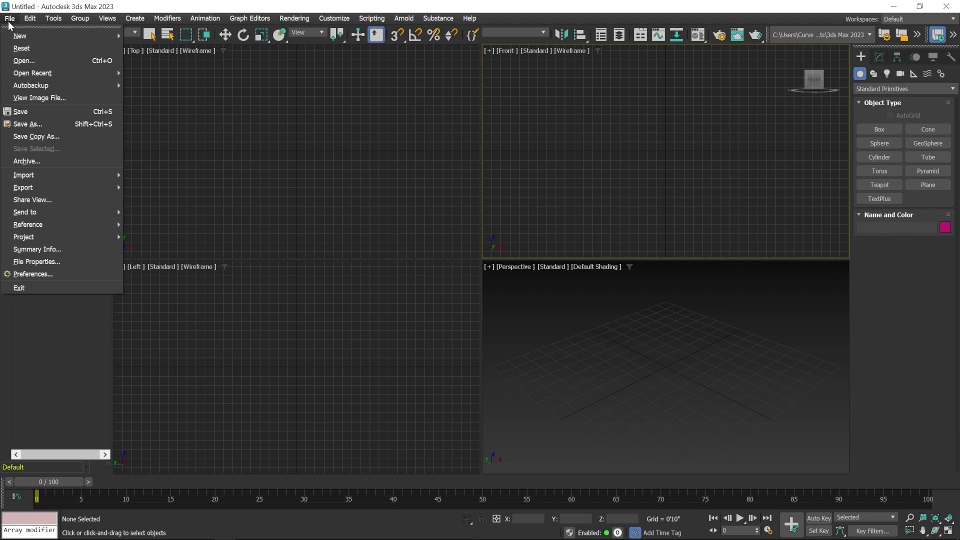
pyautogui.moveTo(11, 36)
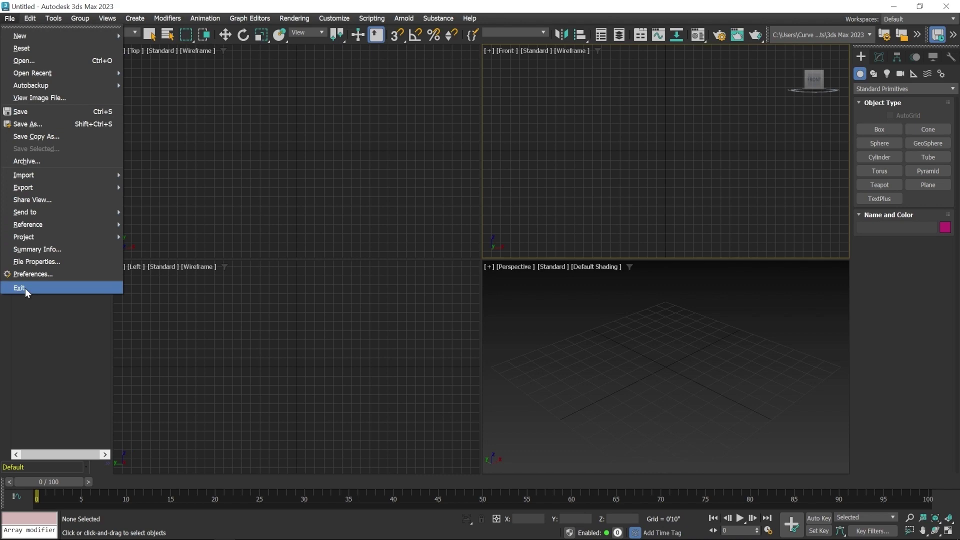
pyautogui.moveTo(36, 176)
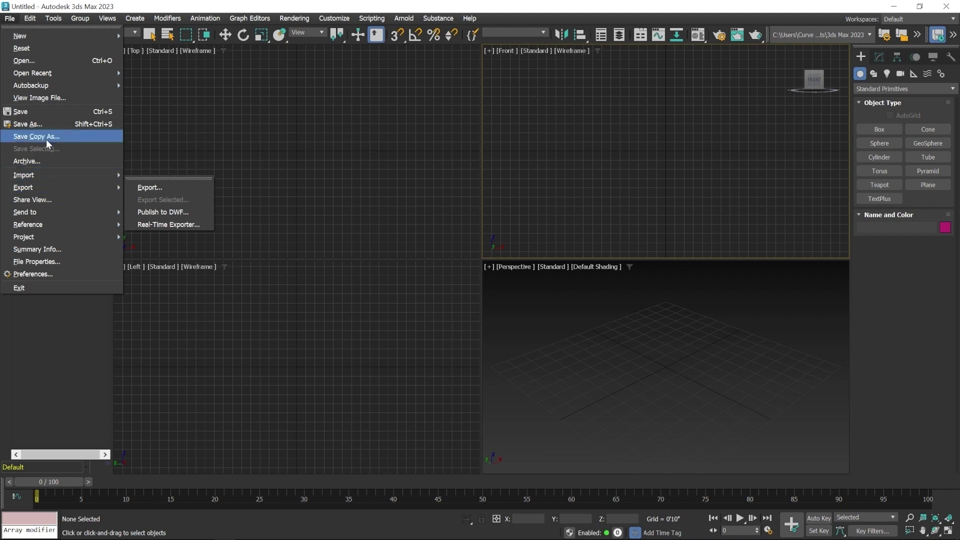
pyautogui.moveTo(28, 20)
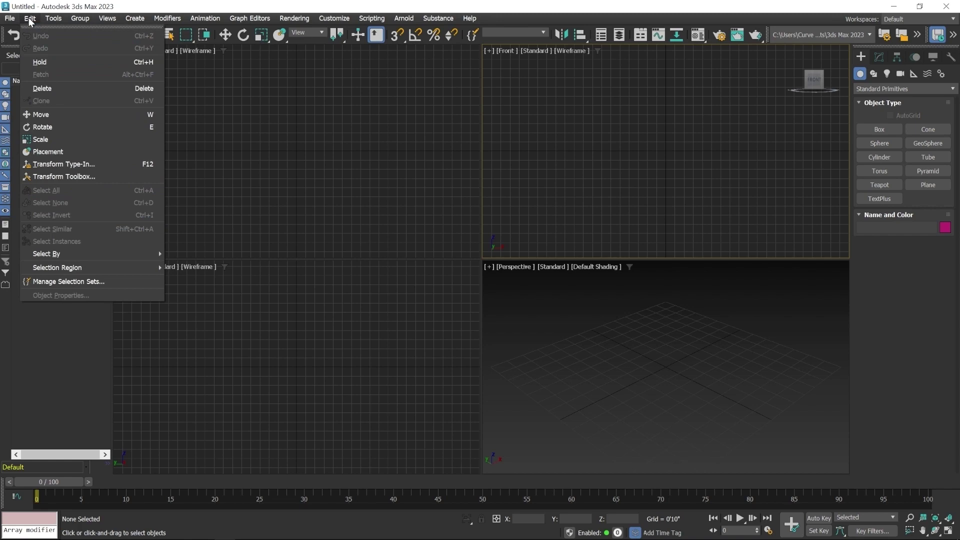
# Browse the Create menu's Standard Primitives, Extended Primitives and Shapes submenus
pyautogui.click(95, 23)
pyautogui.click(98, 20)
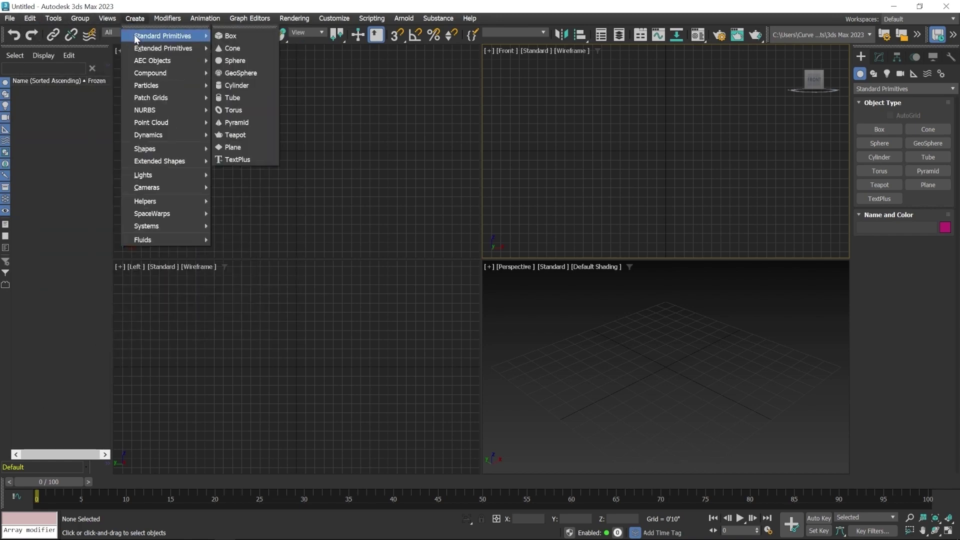
pyautogui.moveTo(136, 48)
pyautogui.moveTo(146, 154)
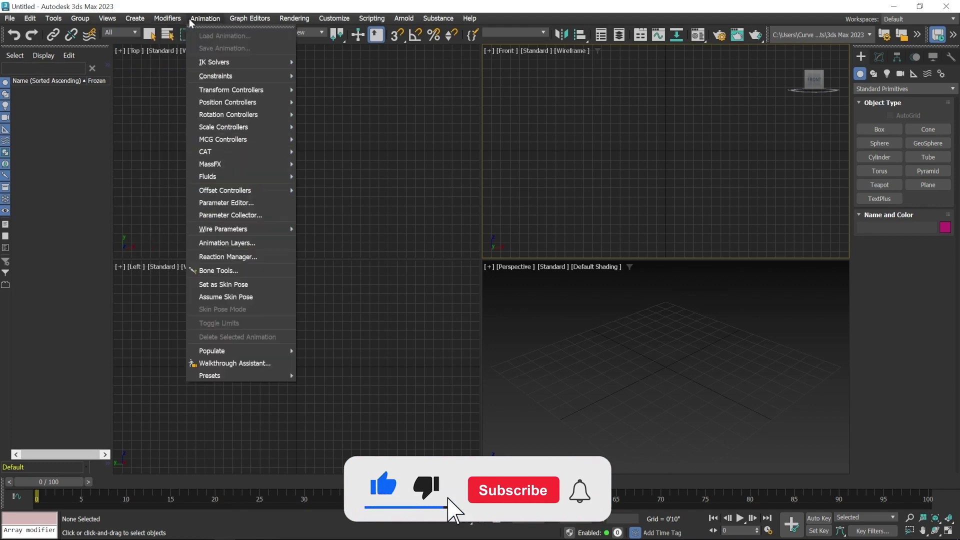
# Look over the Animation and Graph Editors menus, then close them
pyautogui.click(222, 17)
pyautogui.click(228, 18)
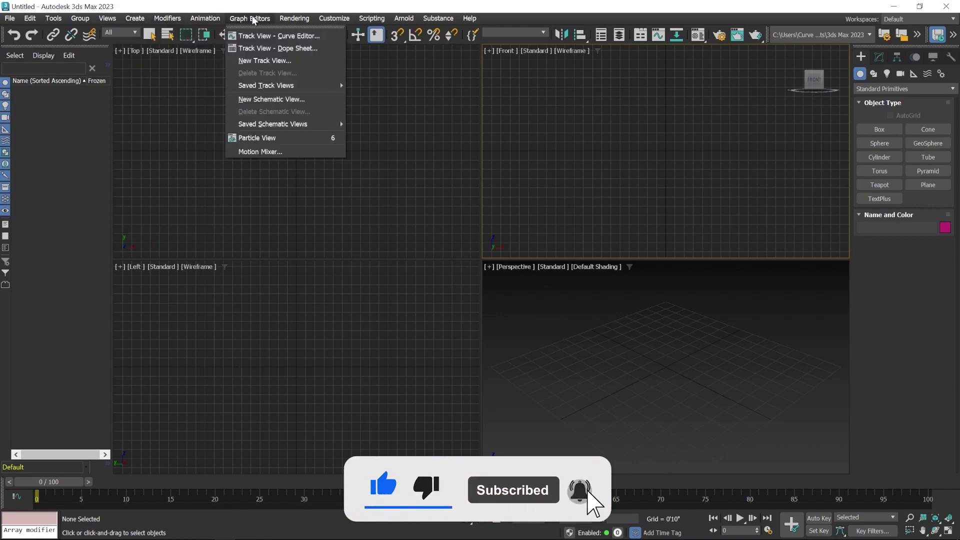
pyautogui.moveTo(220, 20)
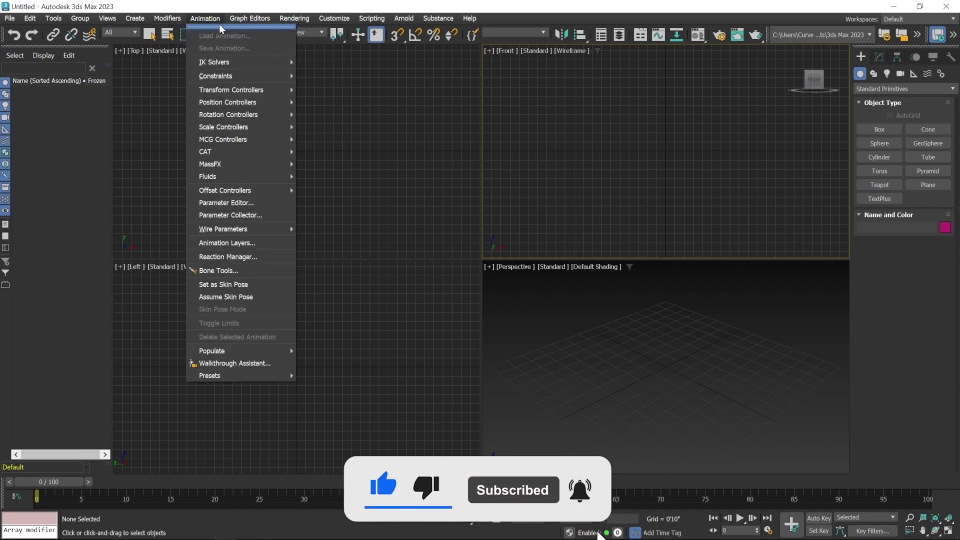
pyautogui.click(64, 40)
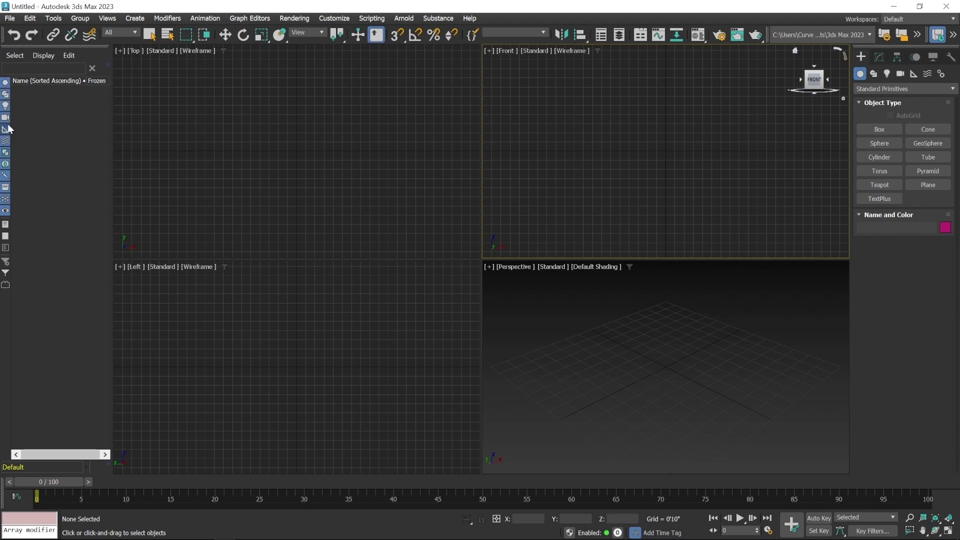
# Clear all Scene Explorer display filters, enable Lights, and scrub the time slider
pyautogui.click(6, 244)
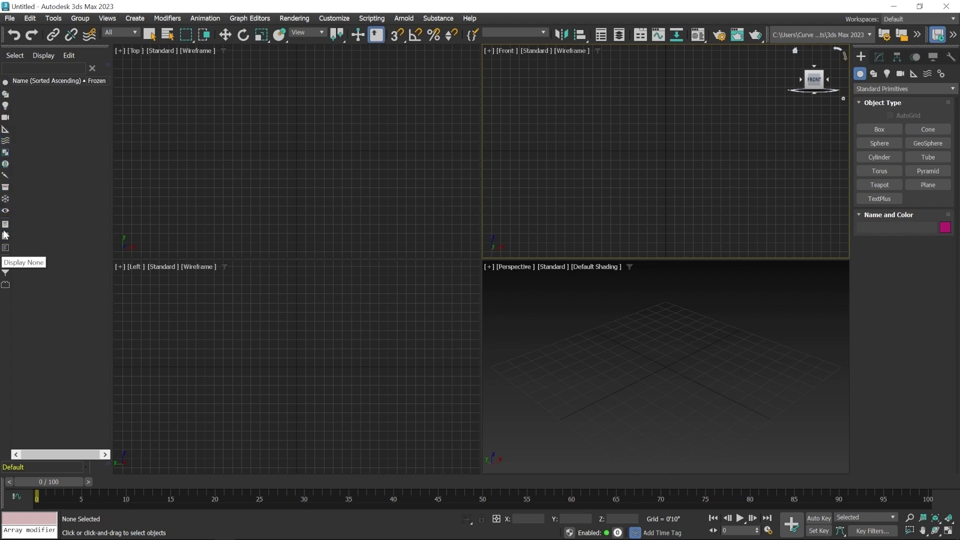
pyautogui.click(4, 227)
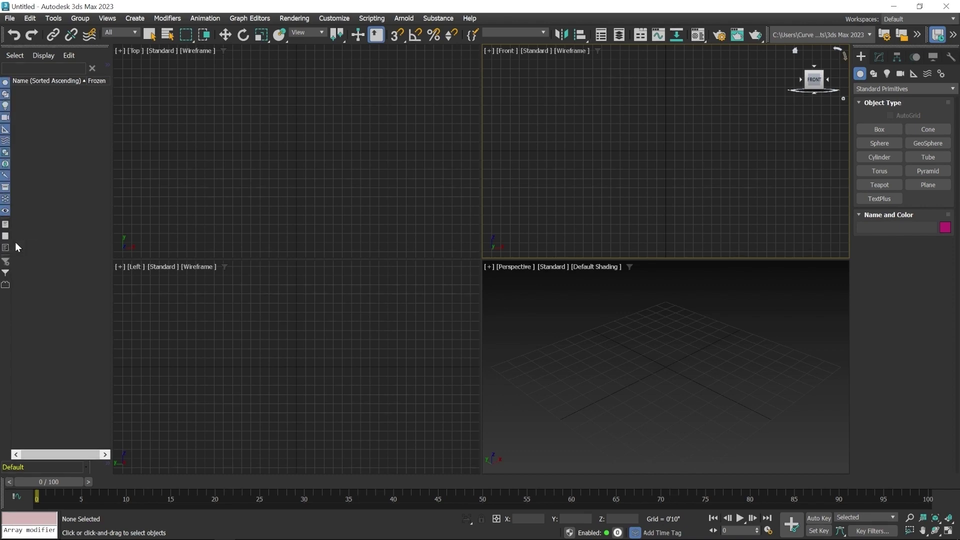
pyautogui.click(6, 244)
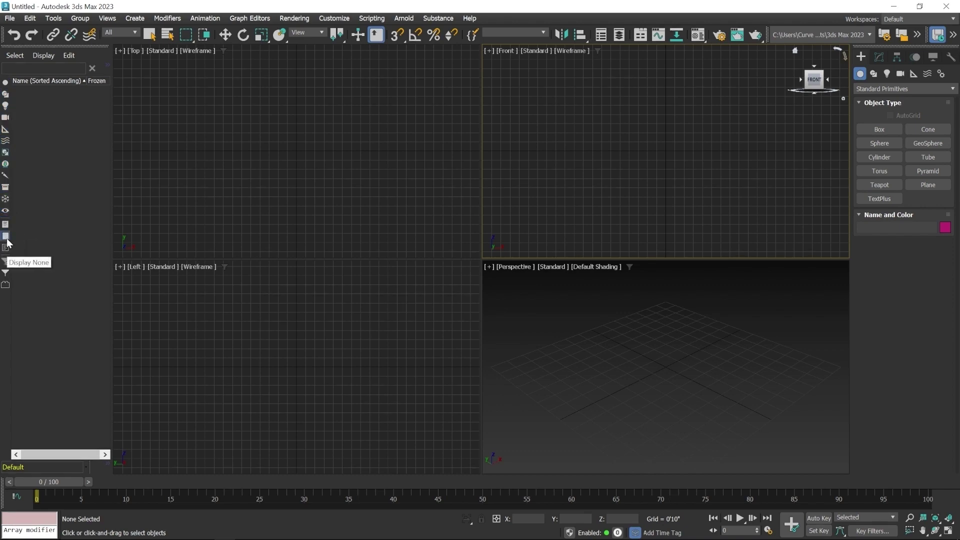
pyautogui.click(7, 107)
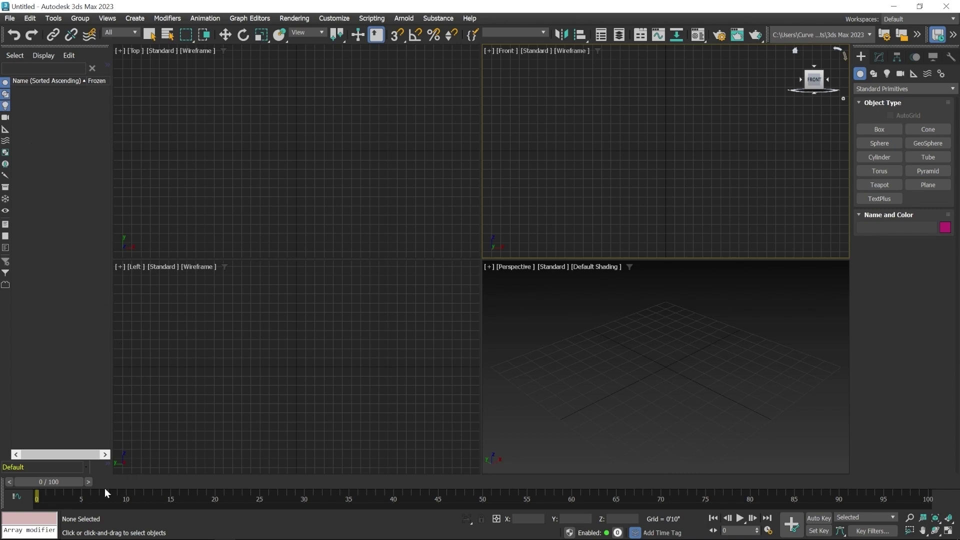
pyautogui.moveTo(52, 482)
pyautogui.mouseDown()
pyautogui.moveTo(131, 494)
pyautogui.moveTo(48, 496)
pyautogui.mouseUp()
pyautogui.click(873, 74)
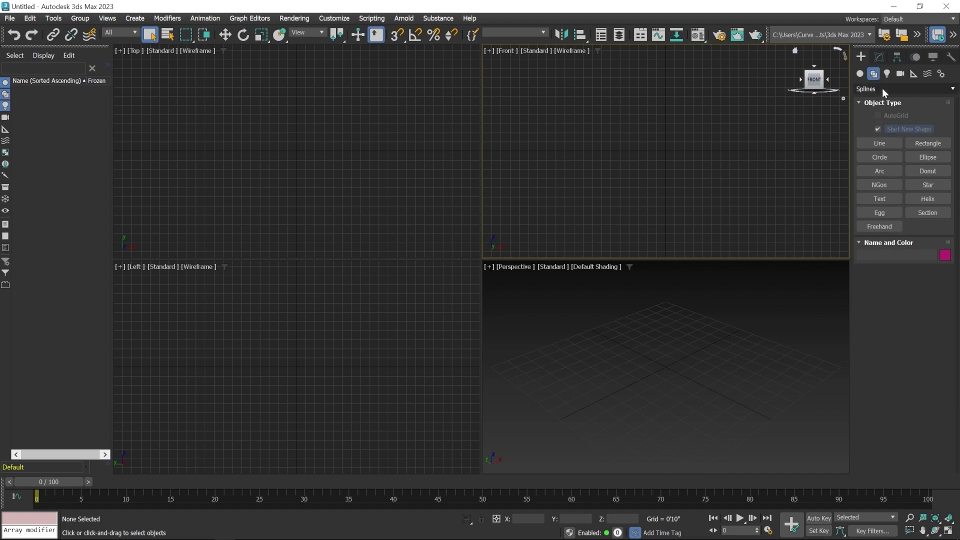
pyautogui.click(886, 74)
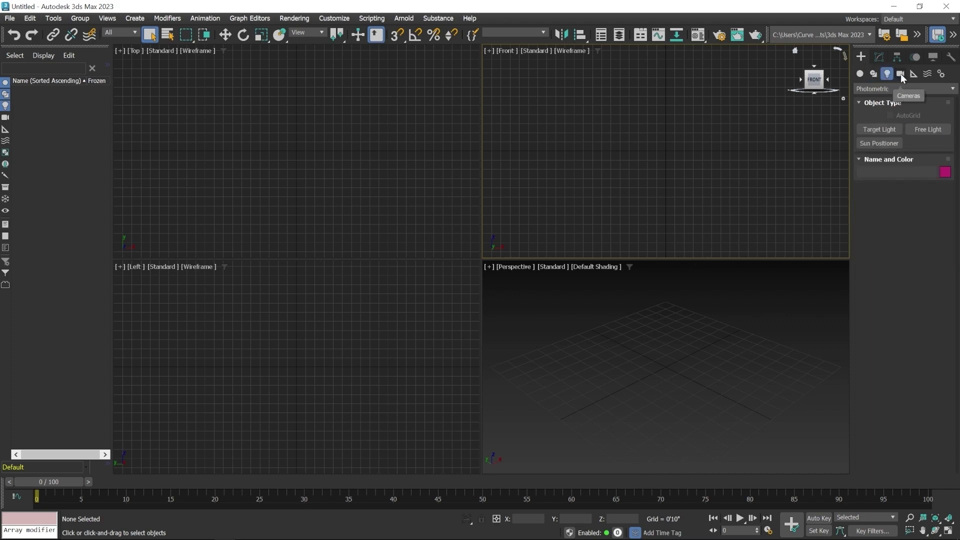
pyautogui.click(900, 74)
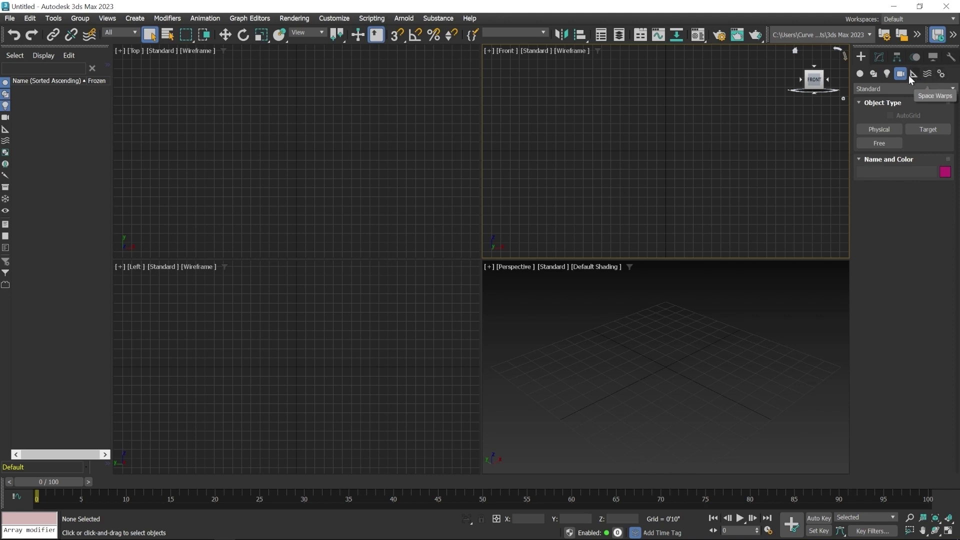
pyautogui.click(861, 75)
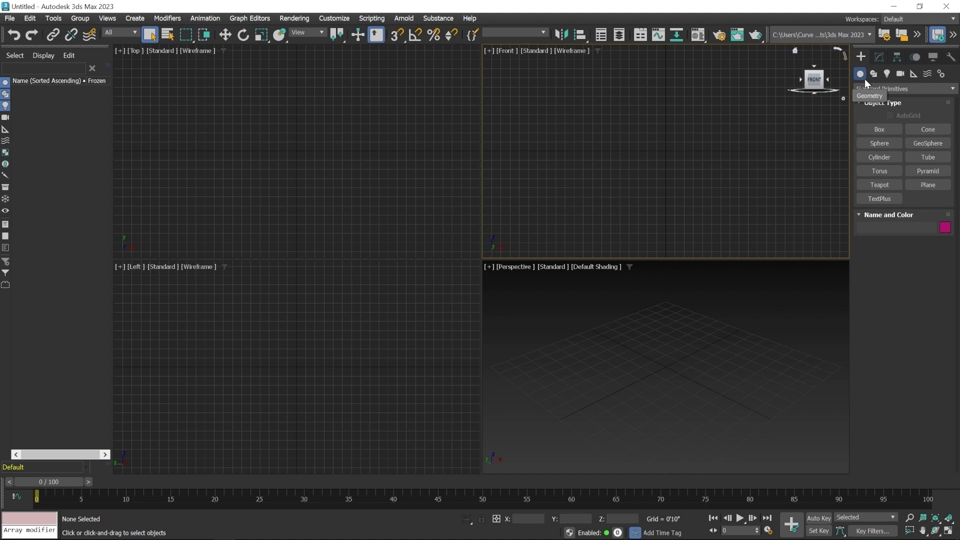
# Activate the Top, Front, Perspective and Left viewports in turn, finishing on Top
pyautogui.click(208, 116)
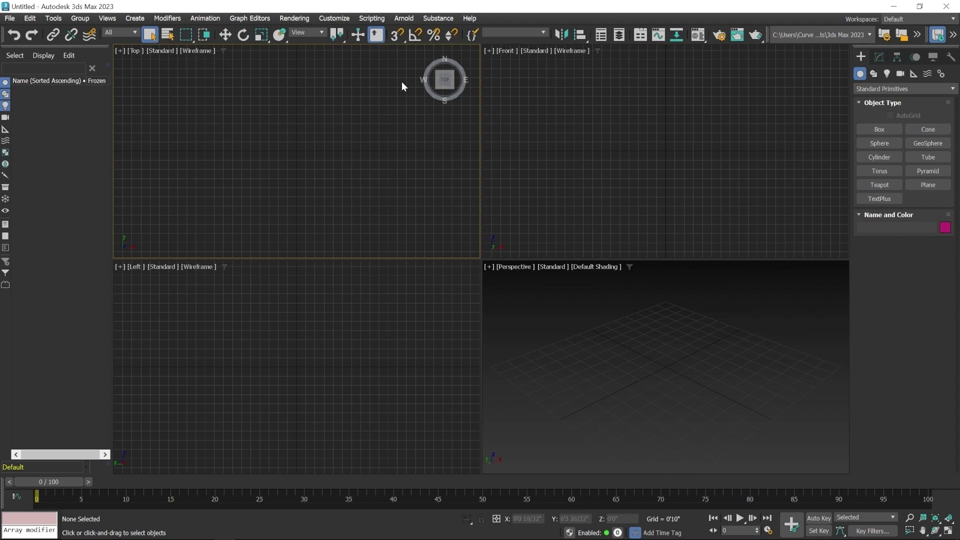
pyautogui.moveTo(444, 84)
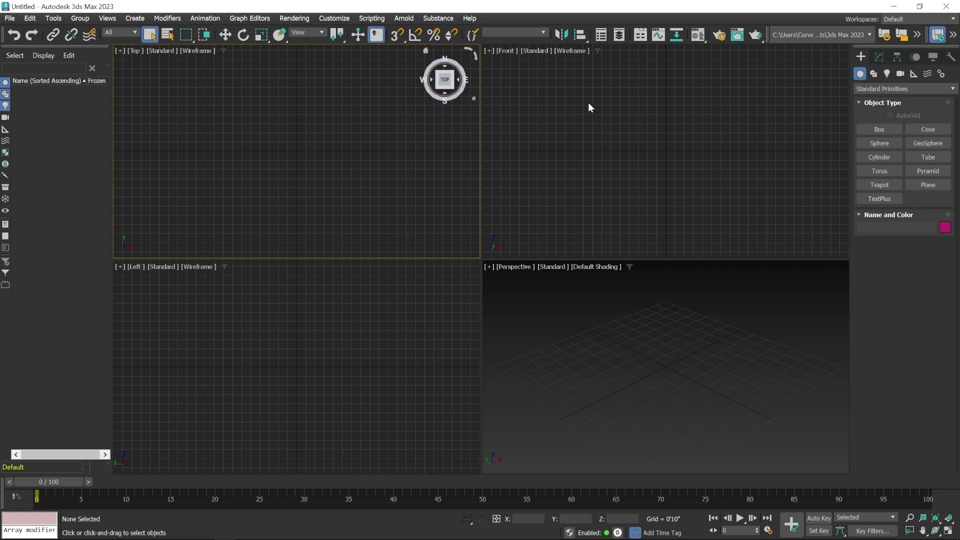
pyautogui.click(617, 103)
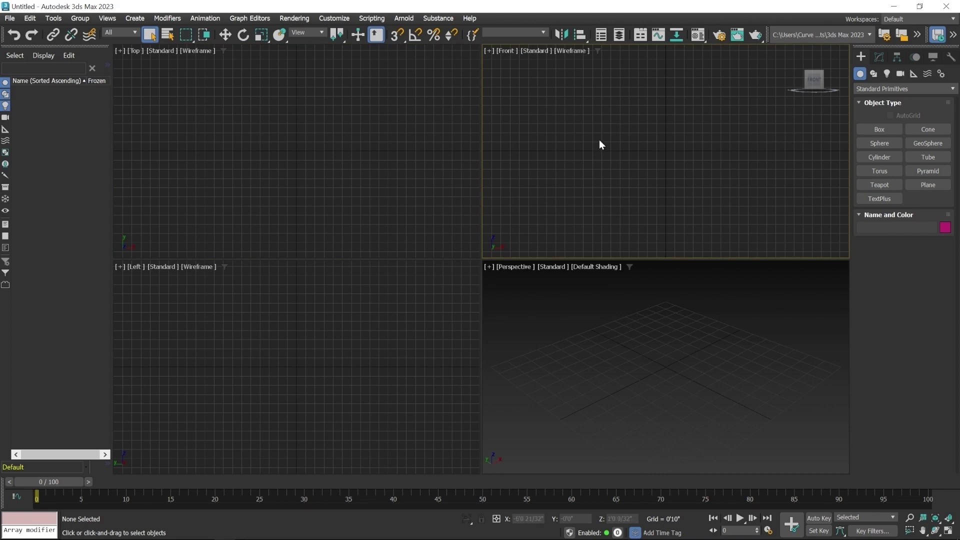
pyautogui.click(588, 337)
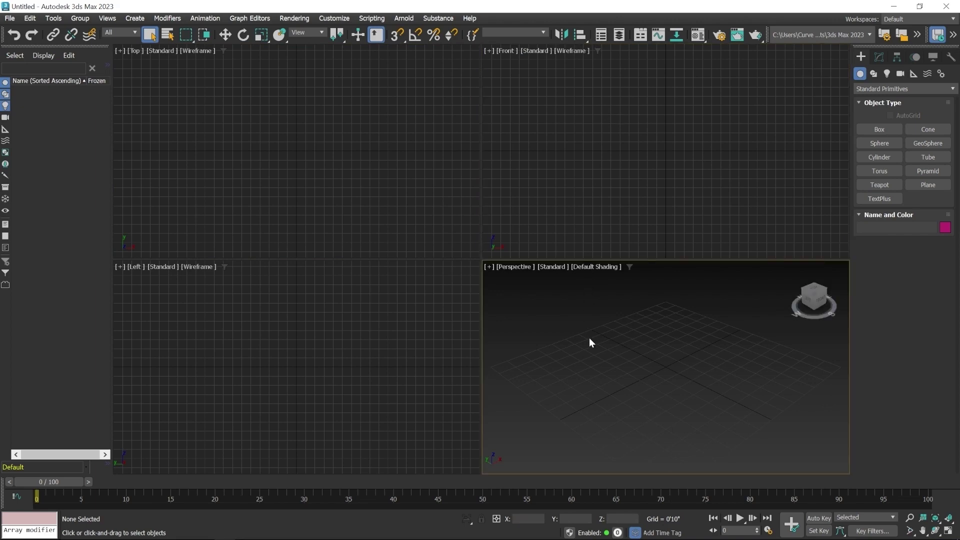
pyautogui.click(353, 336)
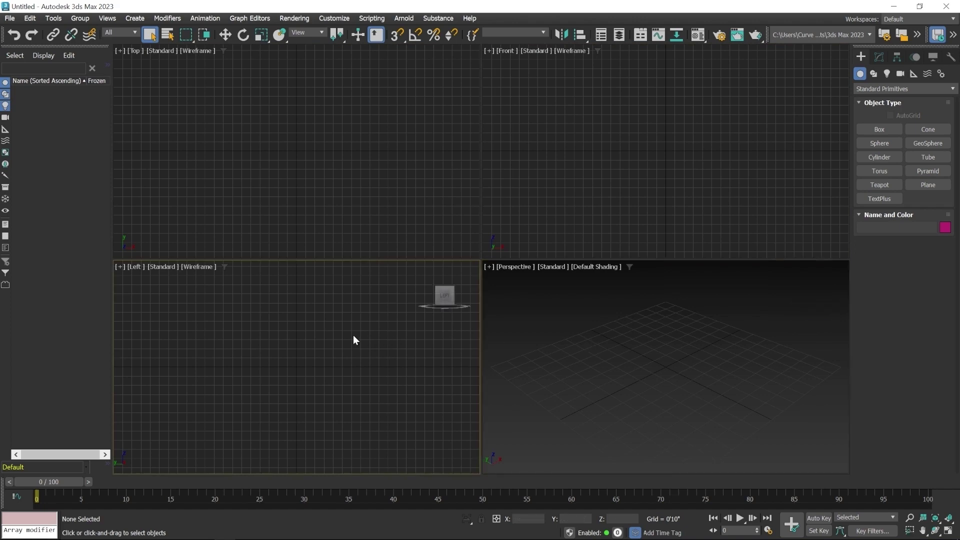
pyautogui.click(362, 207)
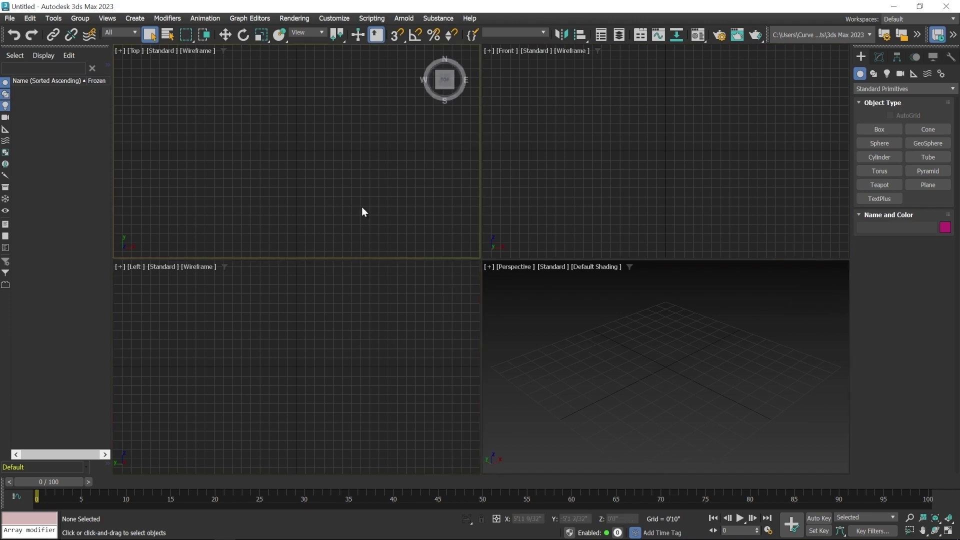